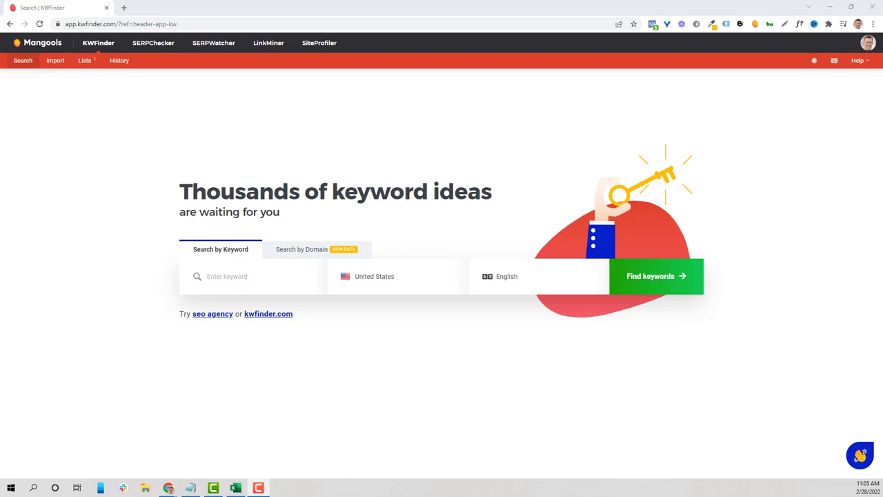
Run a KWFinder keyword search for 'plumber'
{"action": "left_click", "coordinate": [168, 487]}
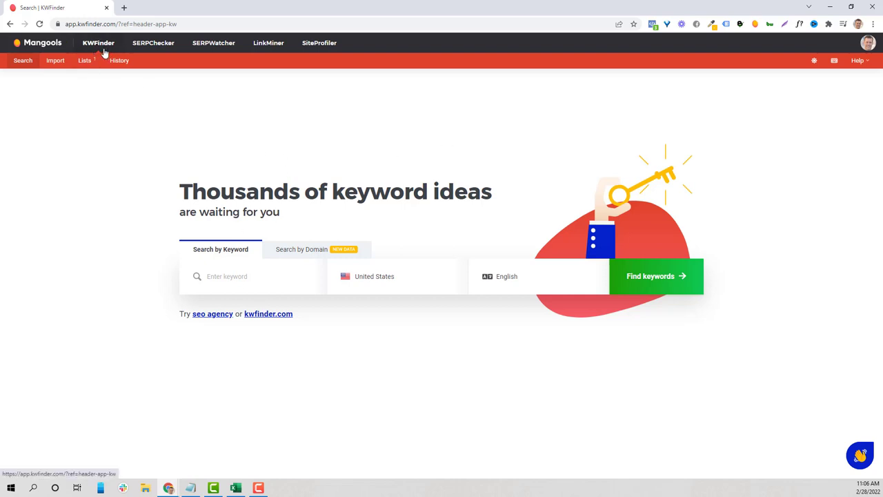
{"action": "left_click", "coordinate": [227, 284]}
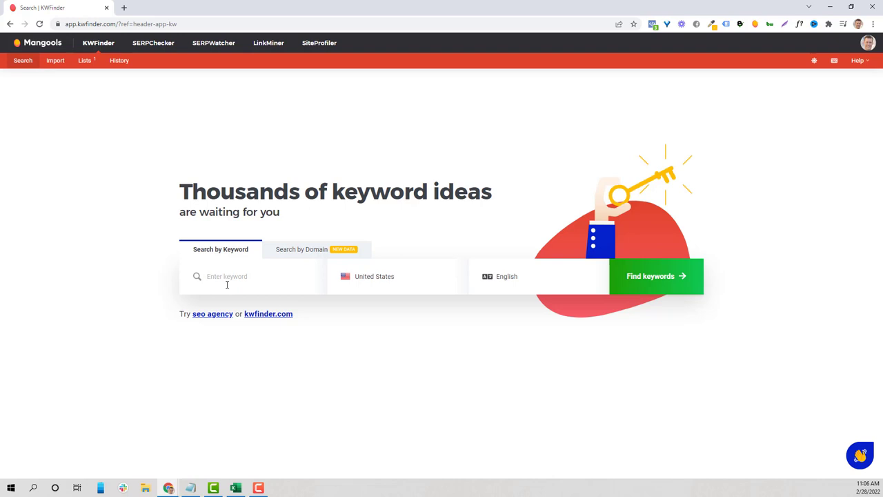
{"action": "type", "text": "plumber"}
{"action": "key", "text": "Return"}
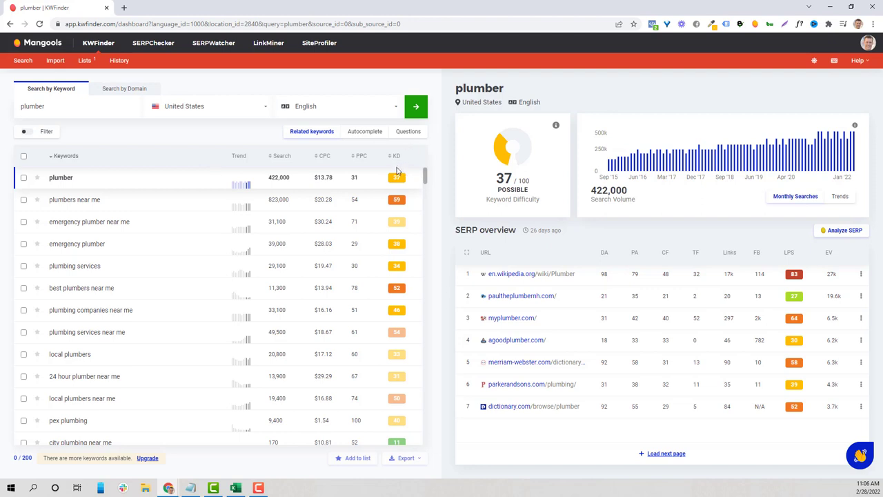
Replace the query with 'burst pipes' and search, showing 7,300 searches and difficulty 48
{"action": "left_click_drag", "start_coordinate": [73, 109], "coordinate": [8, 112]}
{"action": "type", "text": "burst pipes"}
{"action": "key", "text": "Return"}
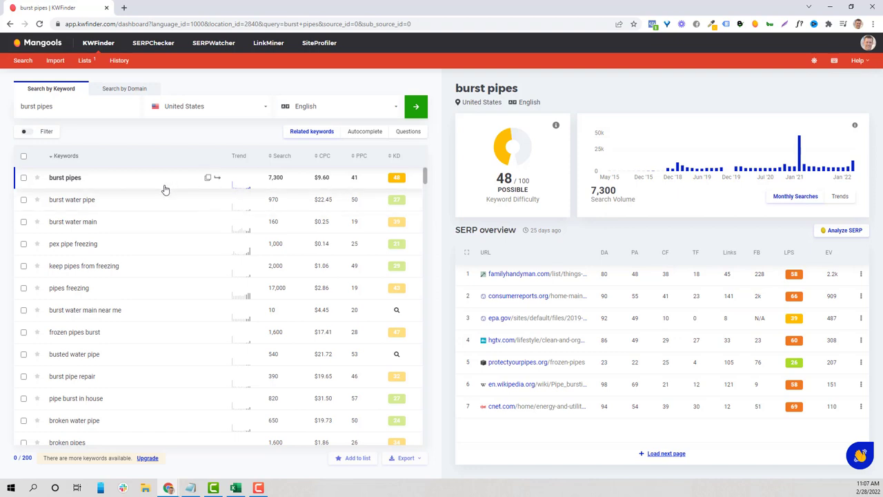
{"action": "triple_click", "coordinate": [25, 108]}
{"action": "type", "text": "power out"}
{"action": "key", "text": "BackSpace"}
{"action": "key", "text": "BackSpace"}
{"action": "key", "text": "BackSpace"}
{"action": "key", "text": "BackSpace"}
{"action": "key", "text": "BackSpace"}
{"action": "key", "text": "BackSpace"}
{"action": "key", "text": "BackSpace"}
{"action": "key", "text": "BackSpace"}
{"action": "key", "text": "BackSpace"}
{"action": "type", "text": "electirical fire"}
{"action": "key", "text": "BackSpace"}
{"action": "key", "text": "BackSpace"}
{"action": "key", "text": "BackSpace"}
{"action": "key", "text": "BackSpace"}
{"action": "key", "text": "BackSpace"}
{"action": "key", "text": "BackSpace"}
{"action": "key", "text": "BackSpace"}
{"action": "key", "text": "BackSpace"}
{"action": "key", "text": "BackSpace"}
{"action": "key", "text": "BackSpace"}
{"action": "key", "text": "BackSpace"}
{"action": "key", "text": "BackSpace"}
{"action": "key", "text": "BackSpace"}
{"action": "key", "text": "BackSpace"}
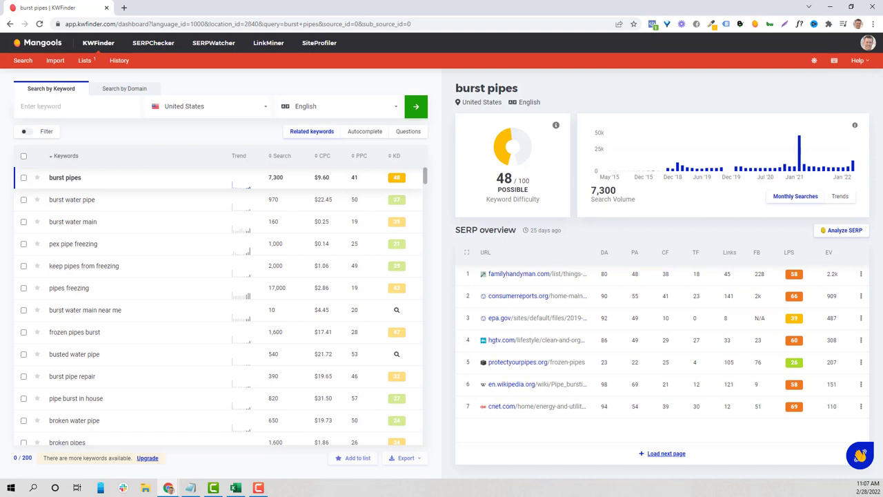